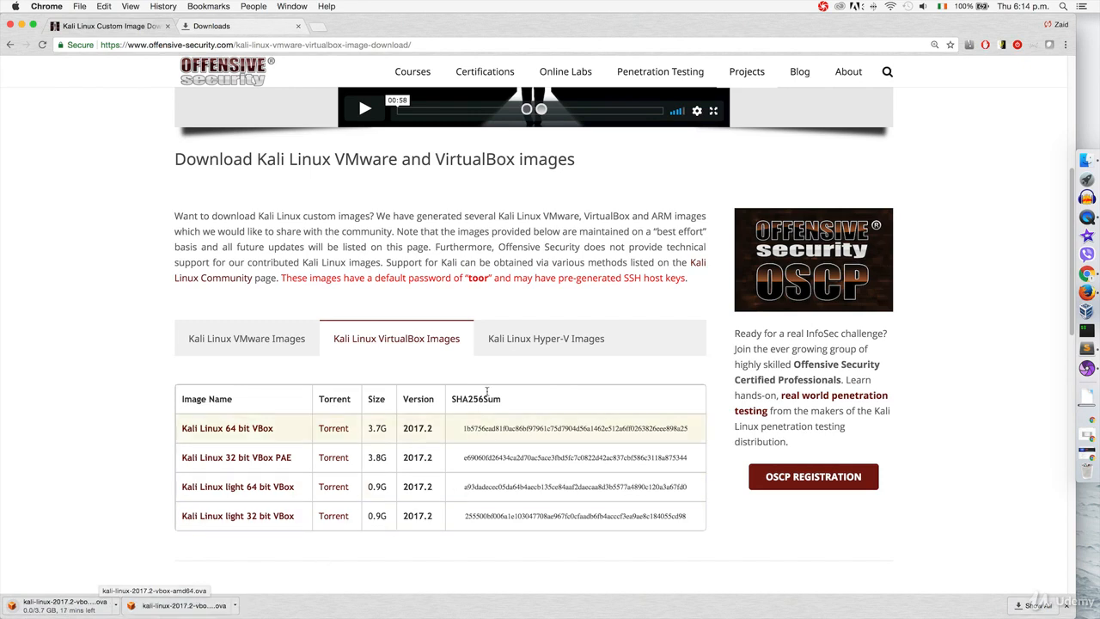
Pause and cancel the duplicate kali-linux OVA download in Chrome, then bring up Finder
left_click(250, 29)
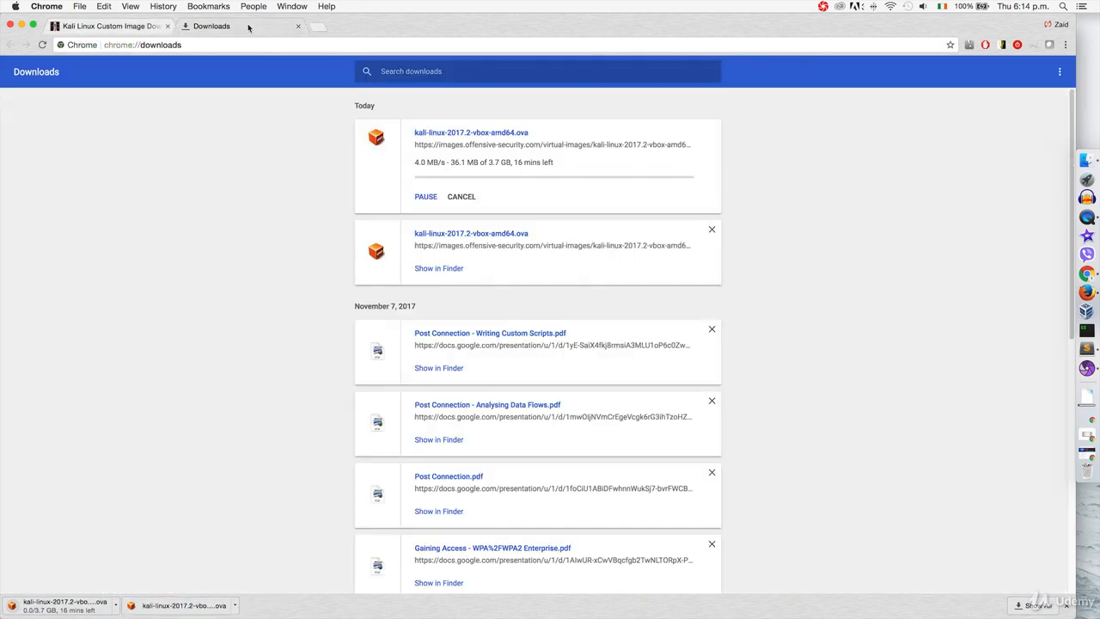
left_click(426, 198)
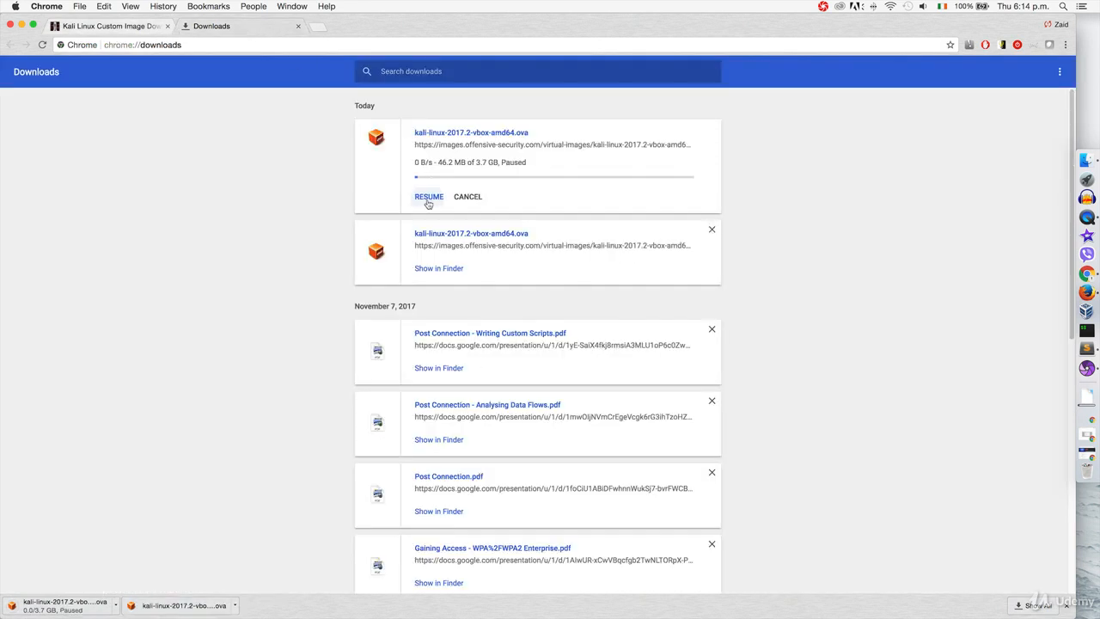
left_click(468, 197)
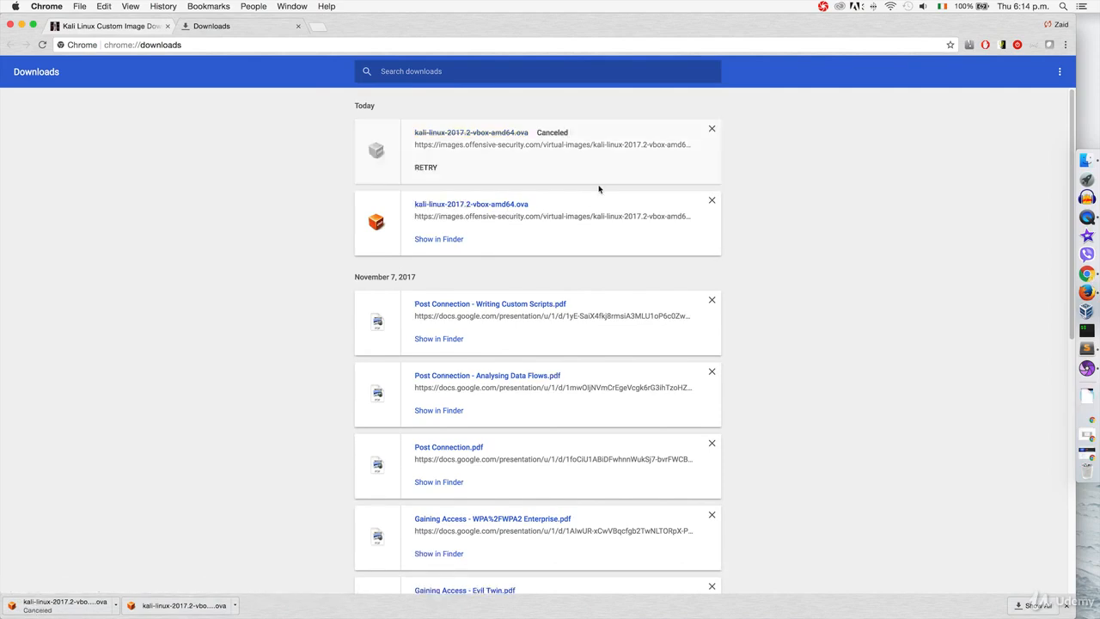
left_click(1084, 161)
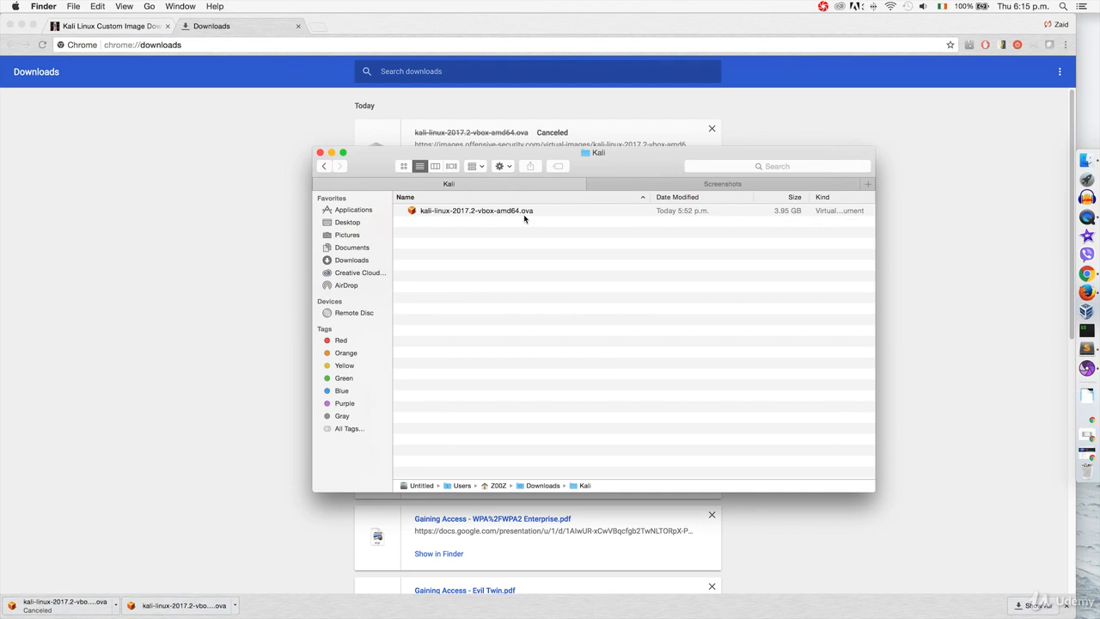
Open kali-linux-2017.2-vbox-amd64.ova from the Kali folder to start VirtualBox's appliance import
left_click(553, 215)
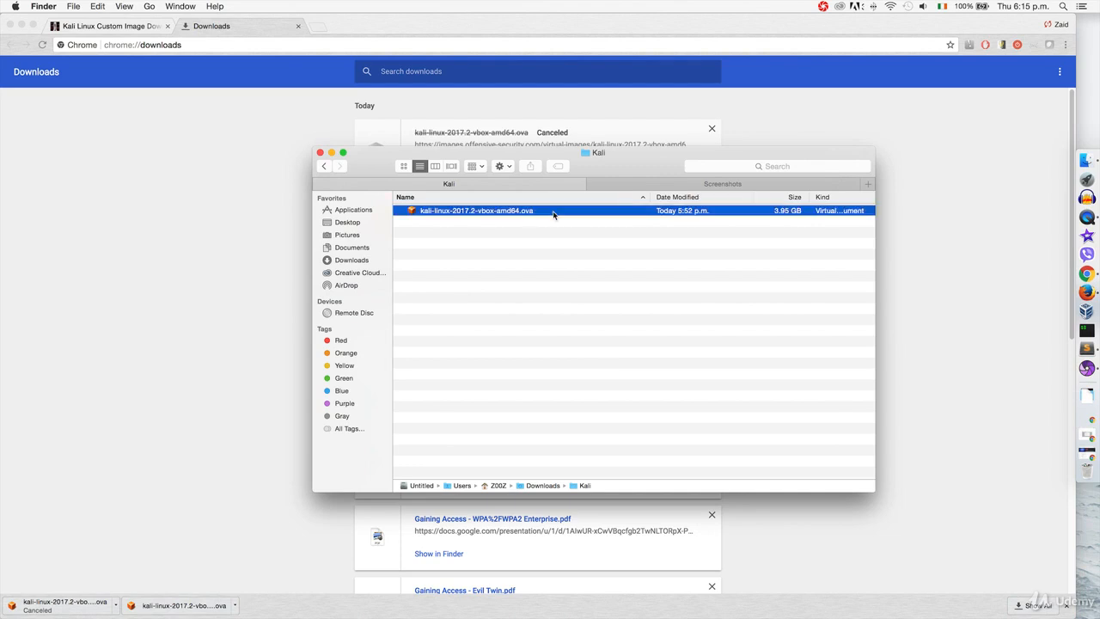
double_click(553, 215)
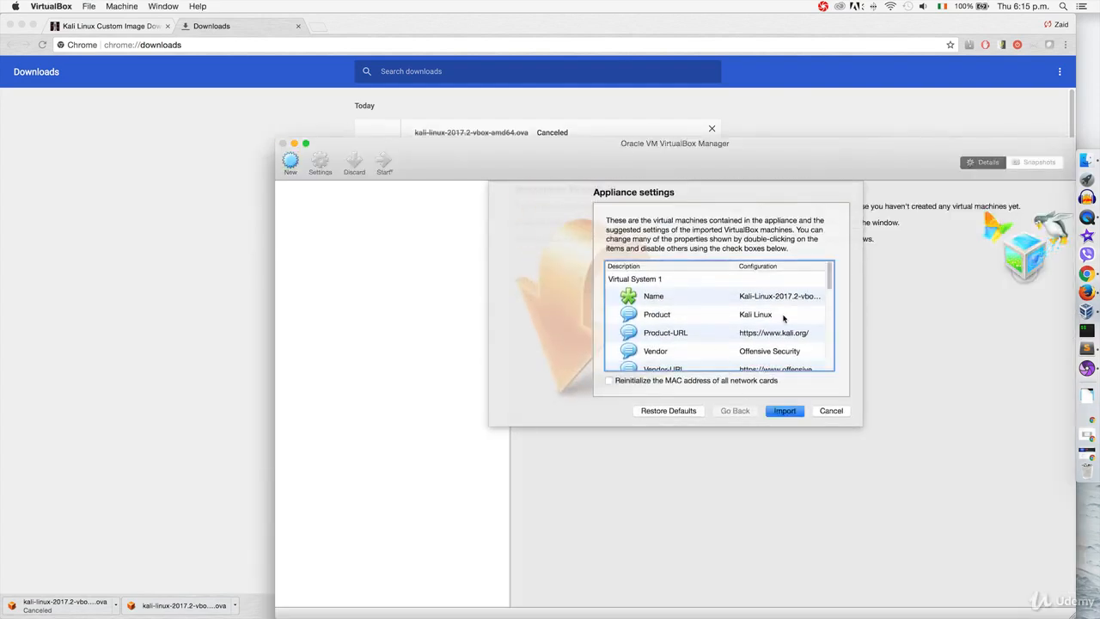
Review the appliance settings and import Kali-Linux-2017.2-vbox-amd64 into VirtualBox
scroll(784, 317, "down", 10)
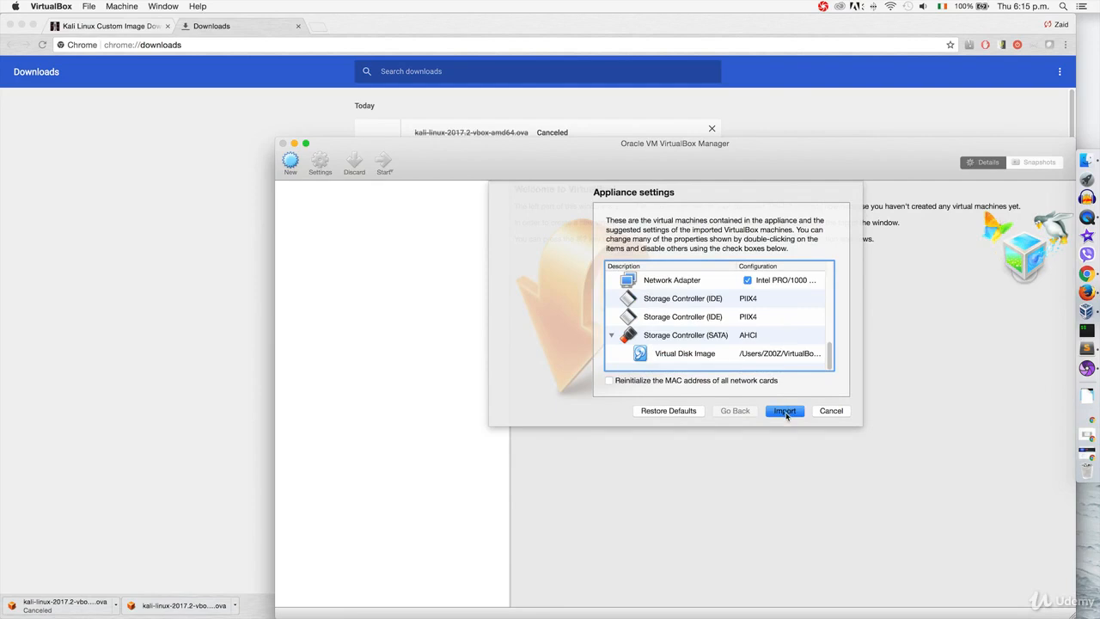
scroll(774, 341, "up", 10)
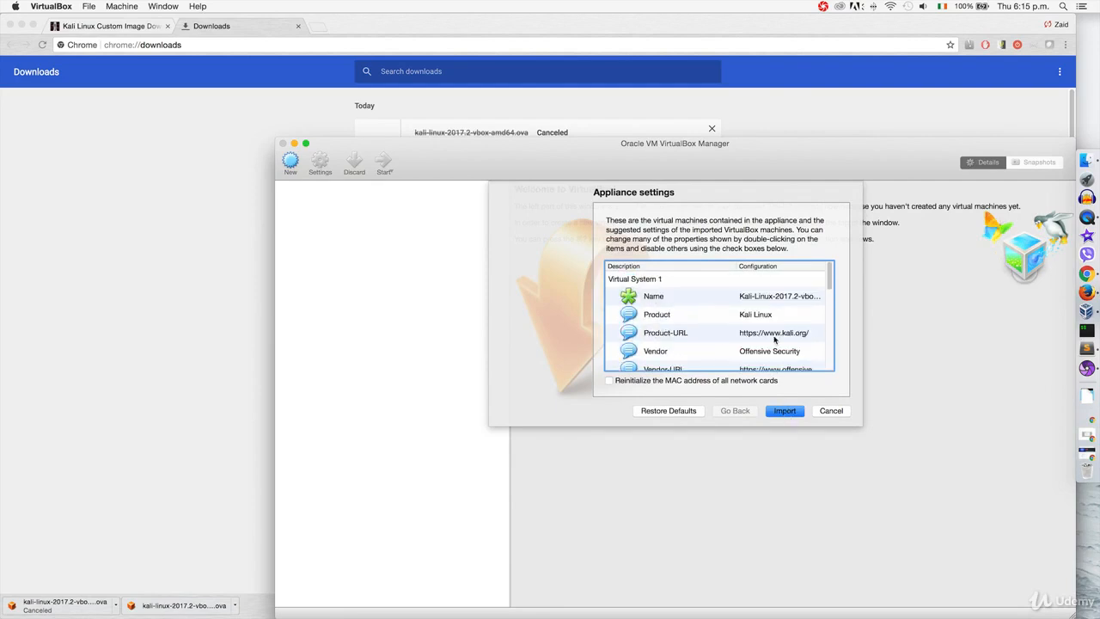
left_click(787, 414)
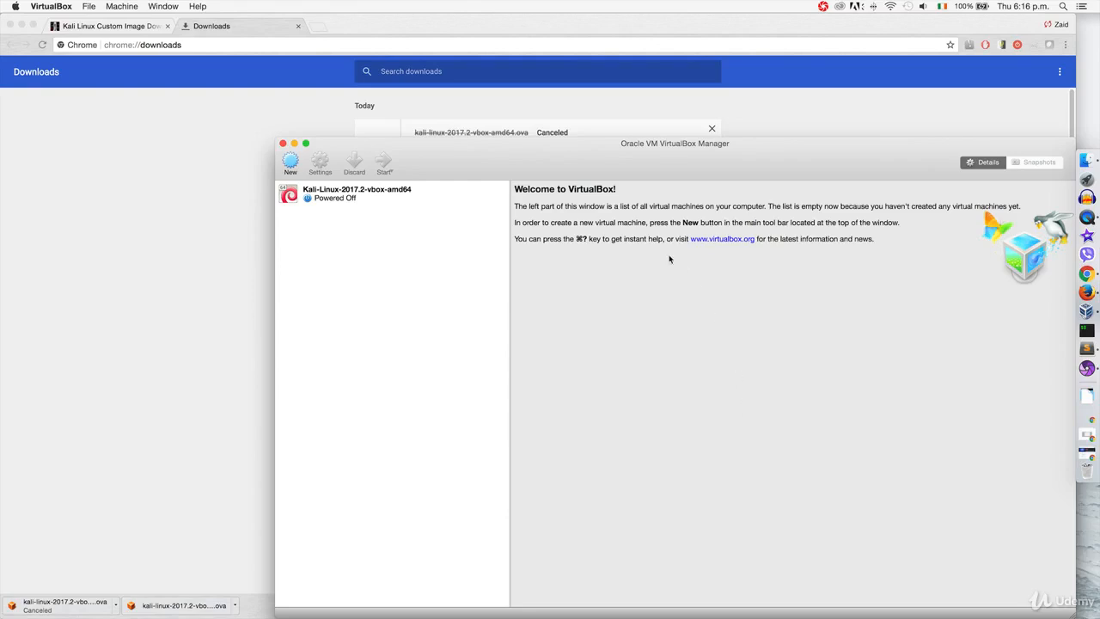
left_click_drag(606, 153, 533, 93)
In the Kali VM's System settings, set base memory to 1024 MB and processors to 1 CPU
left_click(352, 134)
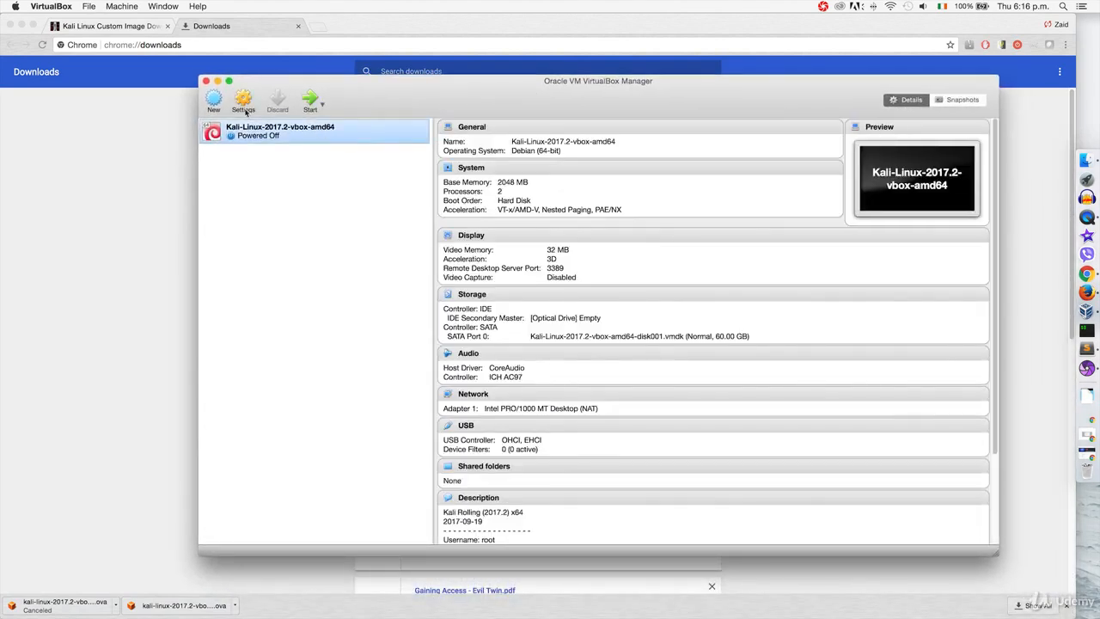
left_click(243, 105)
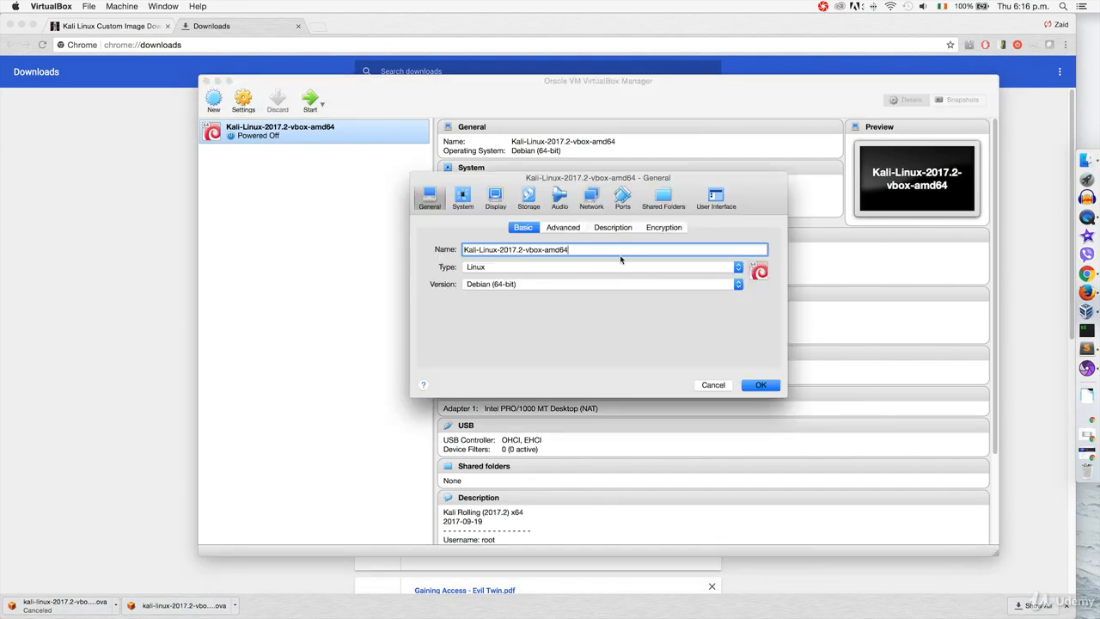
left_click(463, 199)
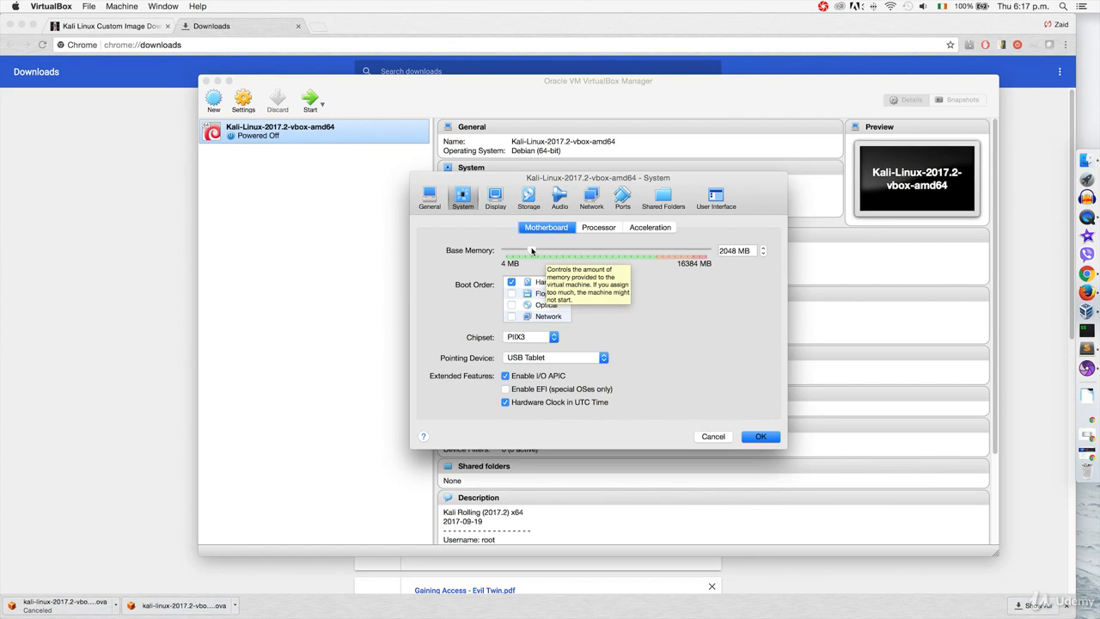
left_click_drag(532, 250, 519, 250)
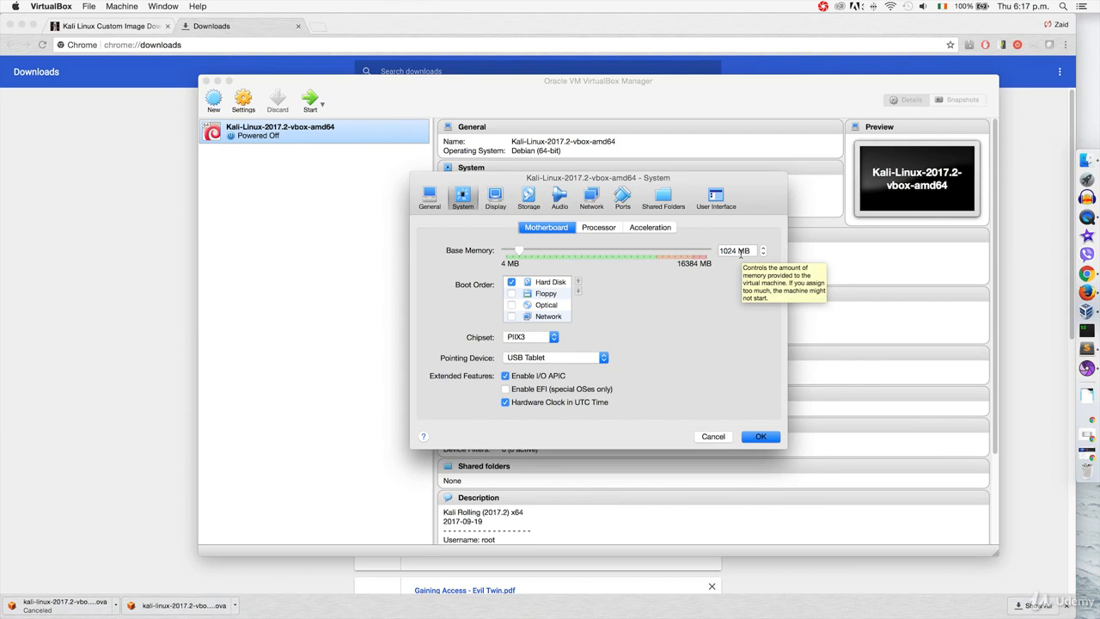
left_click(596, 229)
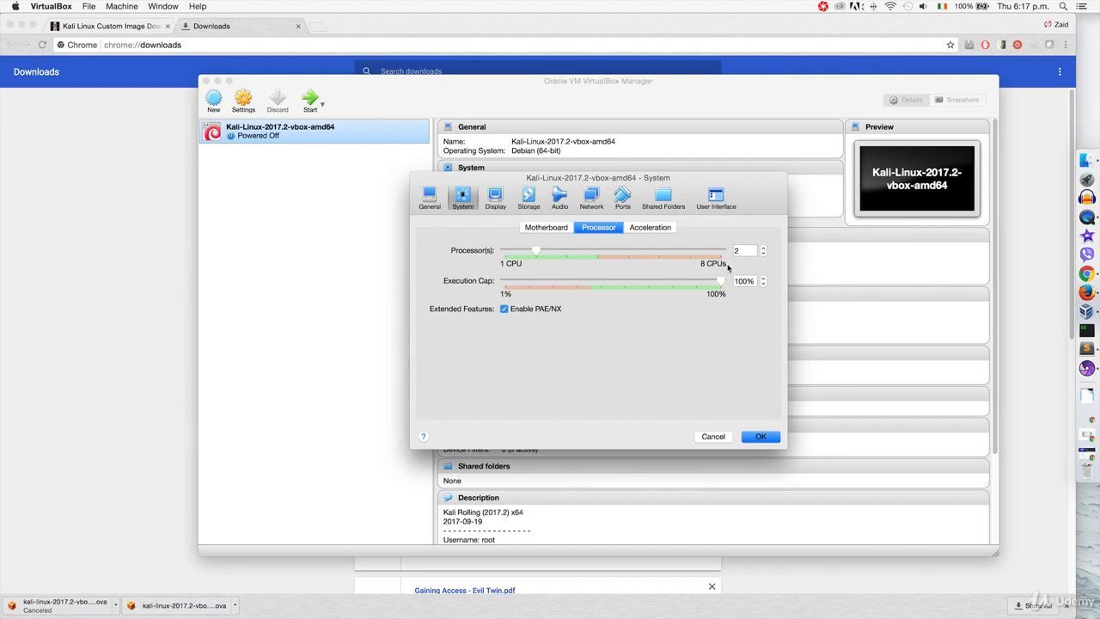
left_click_drag(535, 251, 506, 252)
Attach Adapter 1 to NAT Network 'NatNetwork' and save the VM settings
left_click(590, 201)
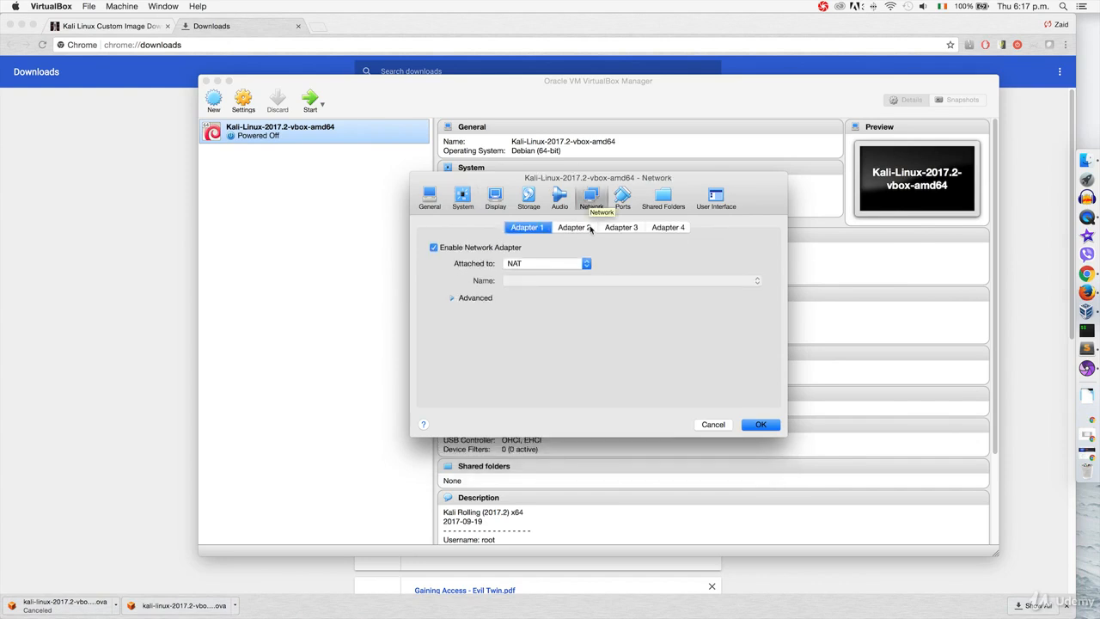
left_click(580, 268)
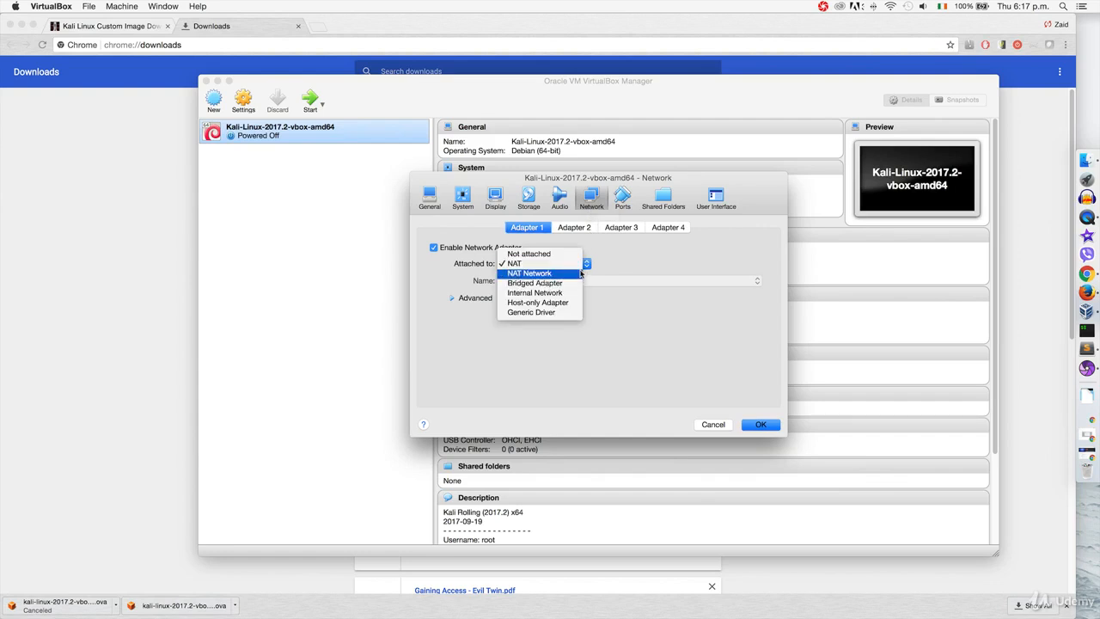
left_click(581, 273)
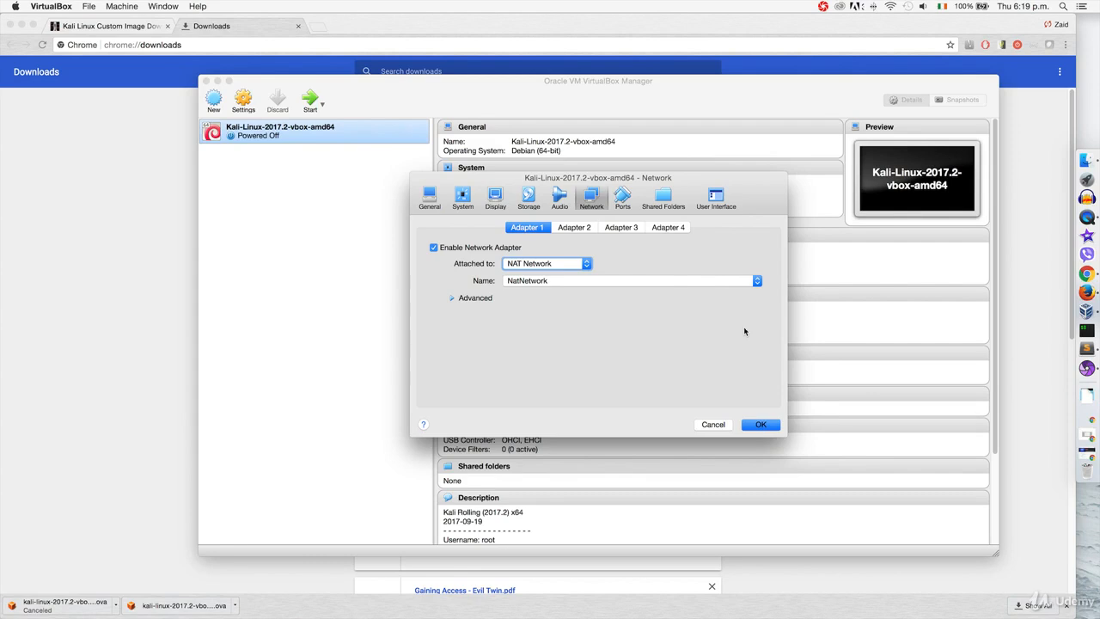
left_click(761, 424)
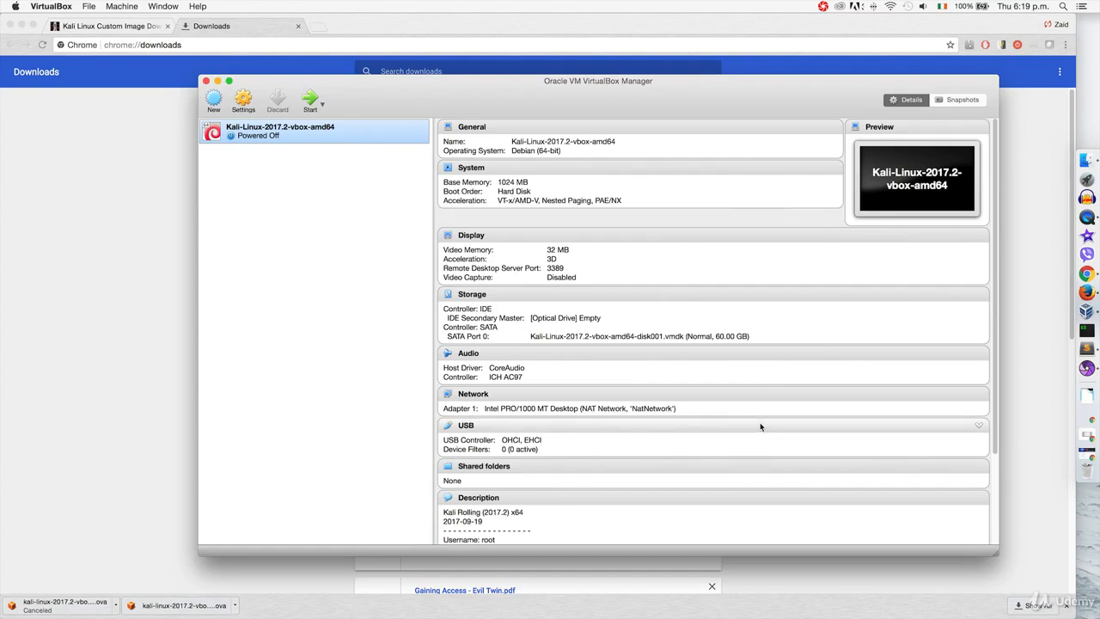
Start the Kali VM and boot the default Kali GNU/Linux GRUB entry
left_click(313, 104)
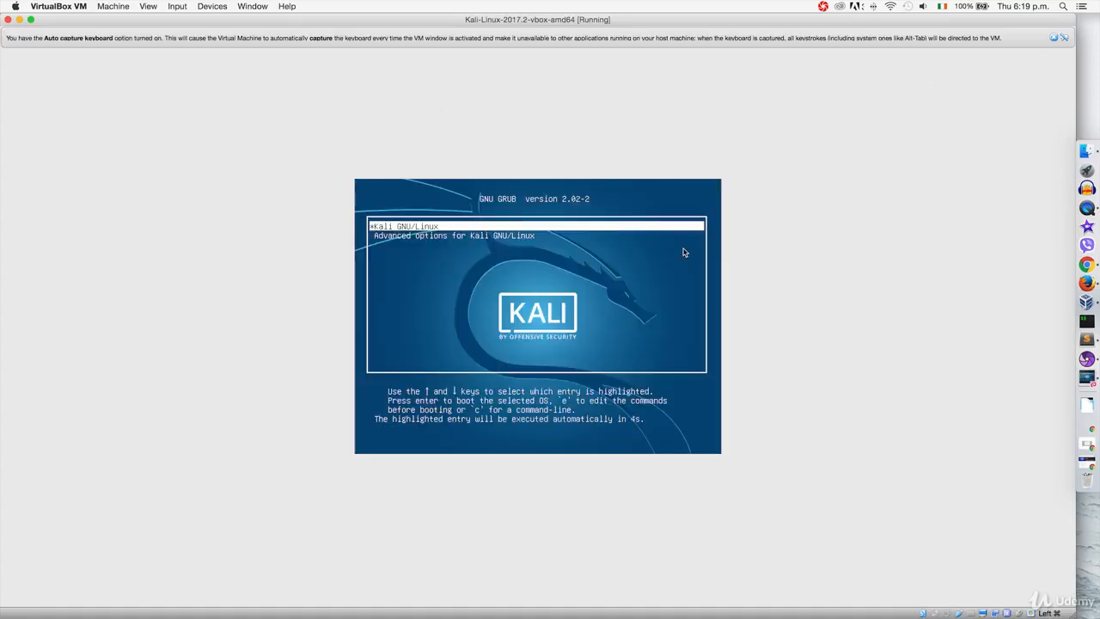
key("Return")
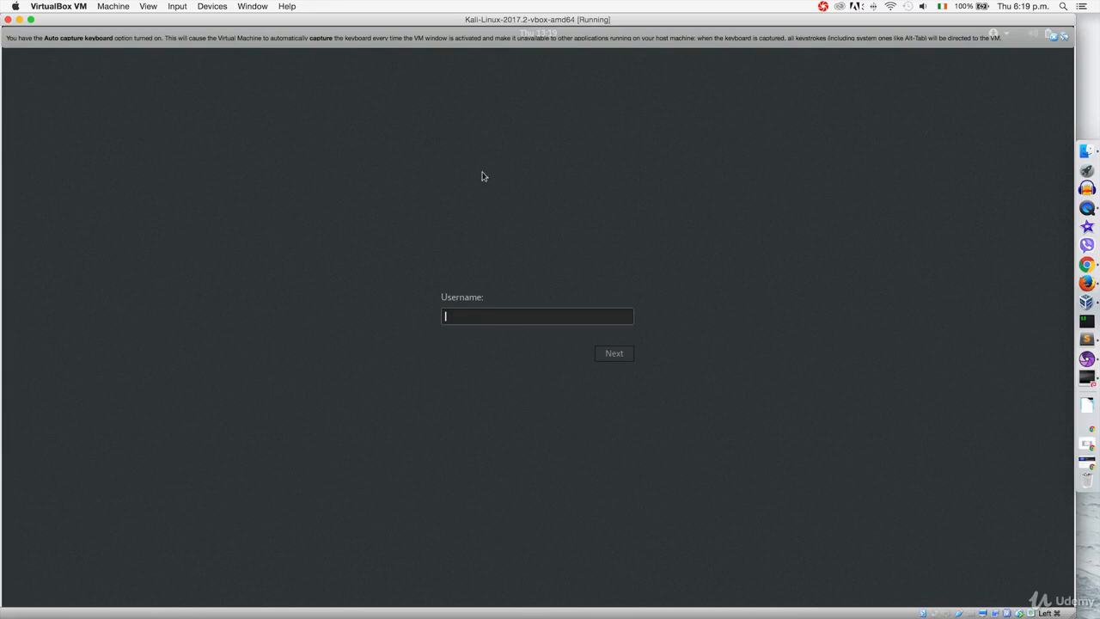
Log in to Kali with username root and the account password
type("root")
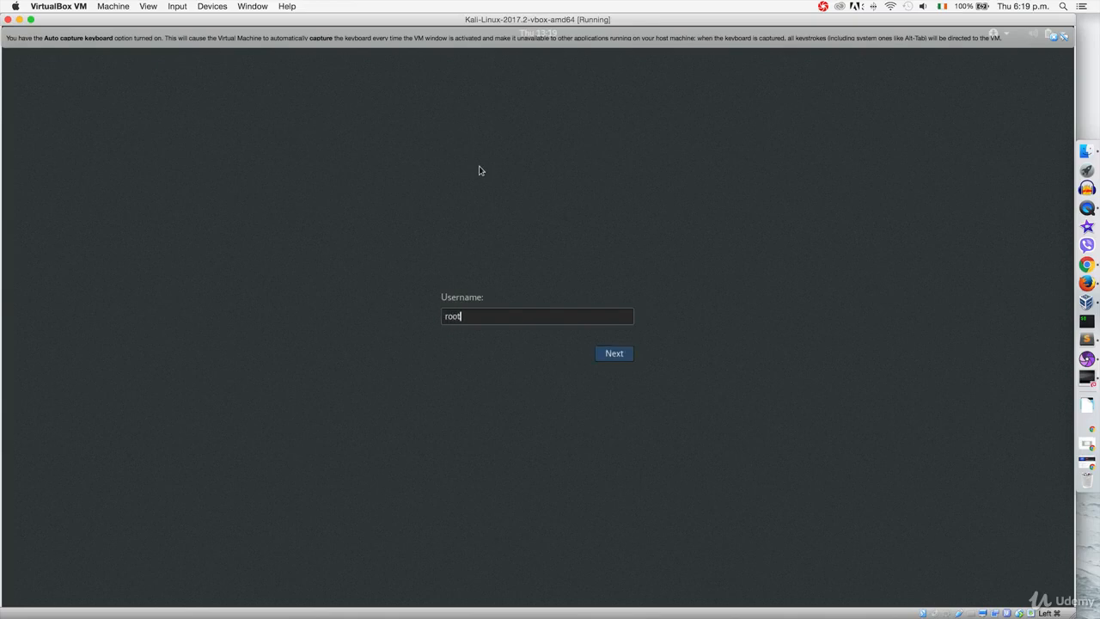
key("Return")
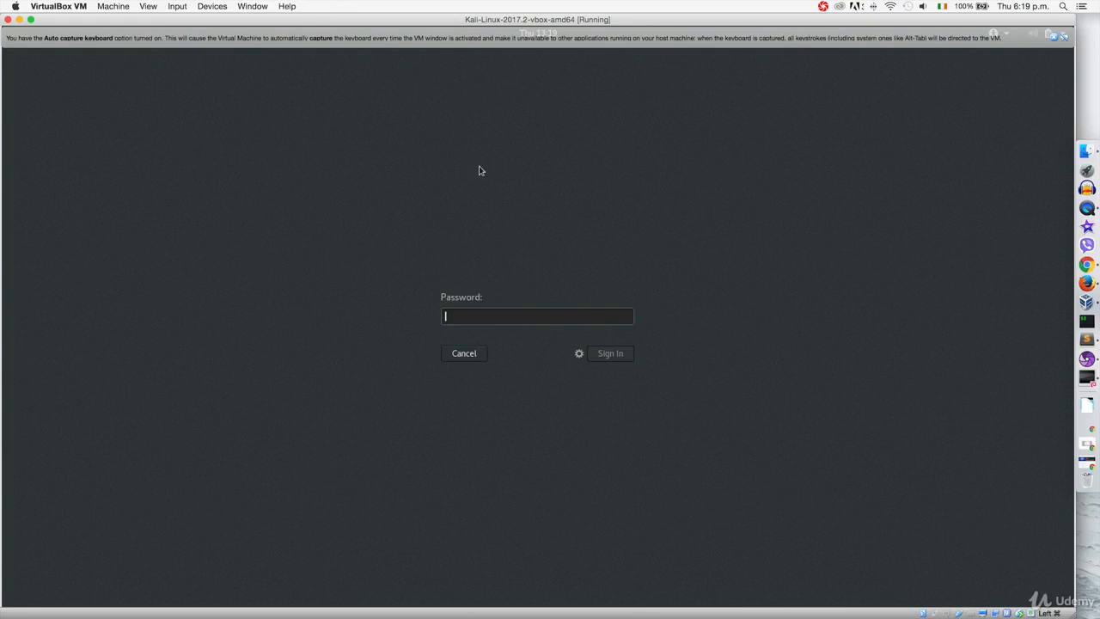
type("toor")
key("Return")
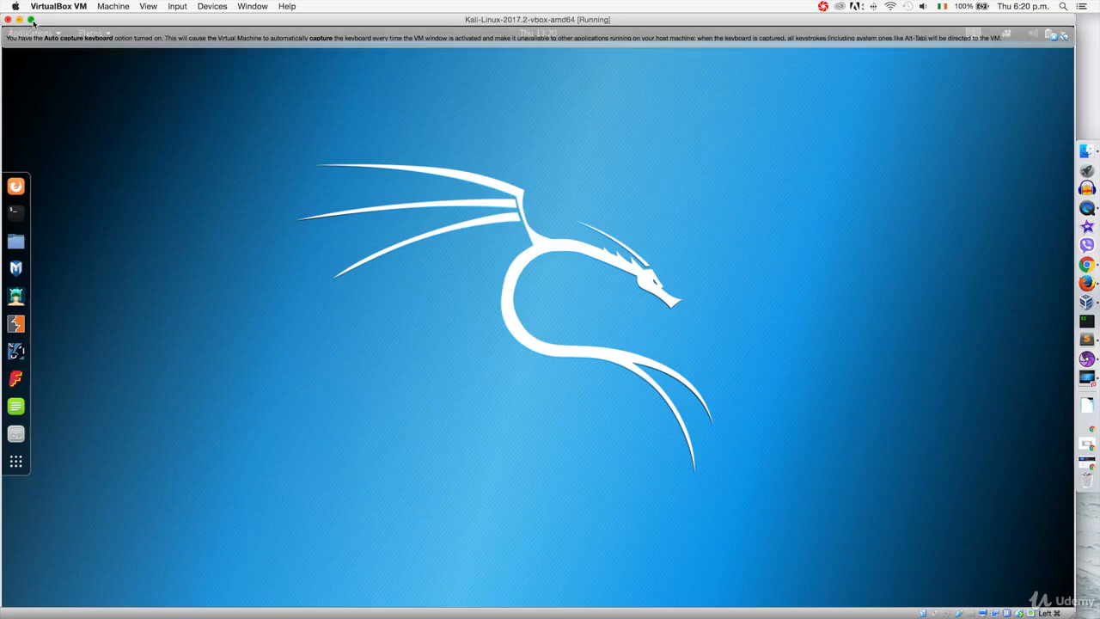
Switch the VM to full-screen mode, dismiss the keyboard auto-capture notice, and launch Firefox
left_click(155, 9)
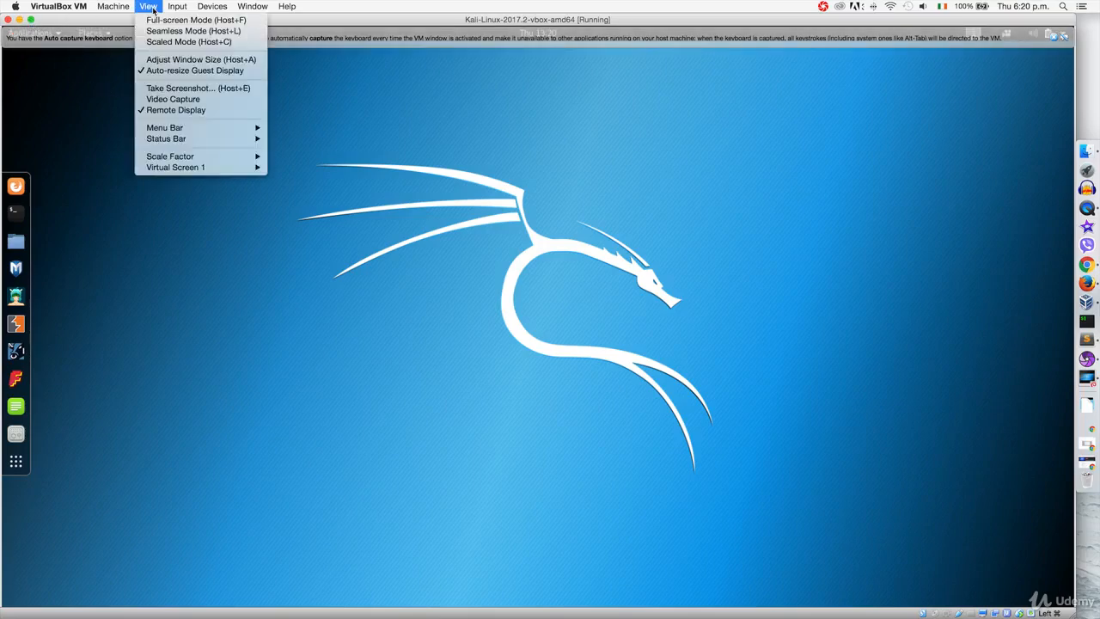
left_click(156, 19)
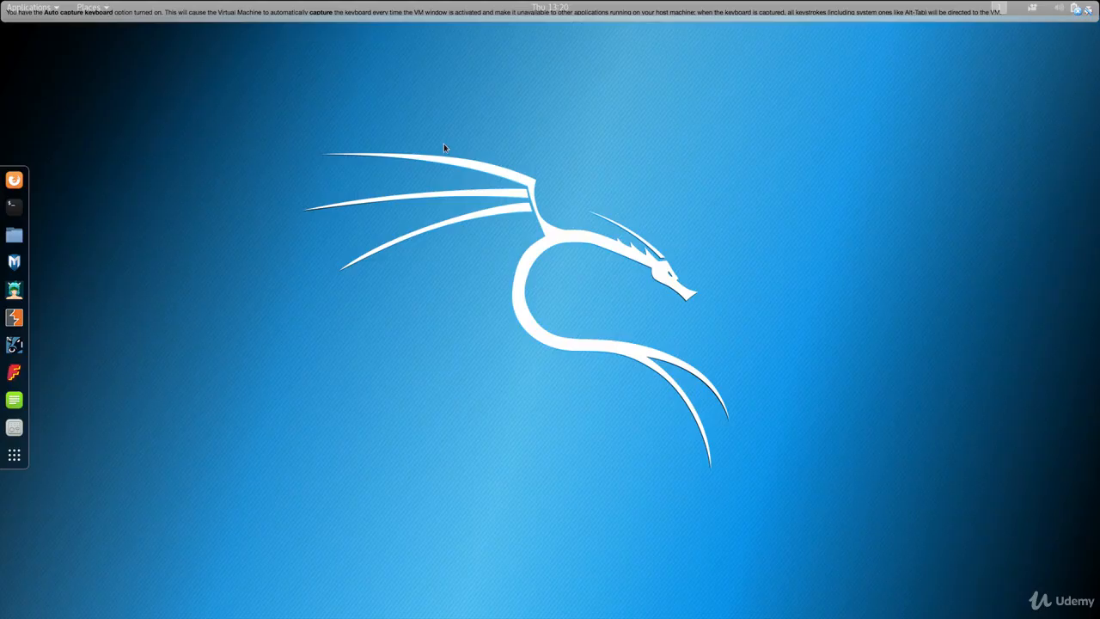
left_click(1076, 12)
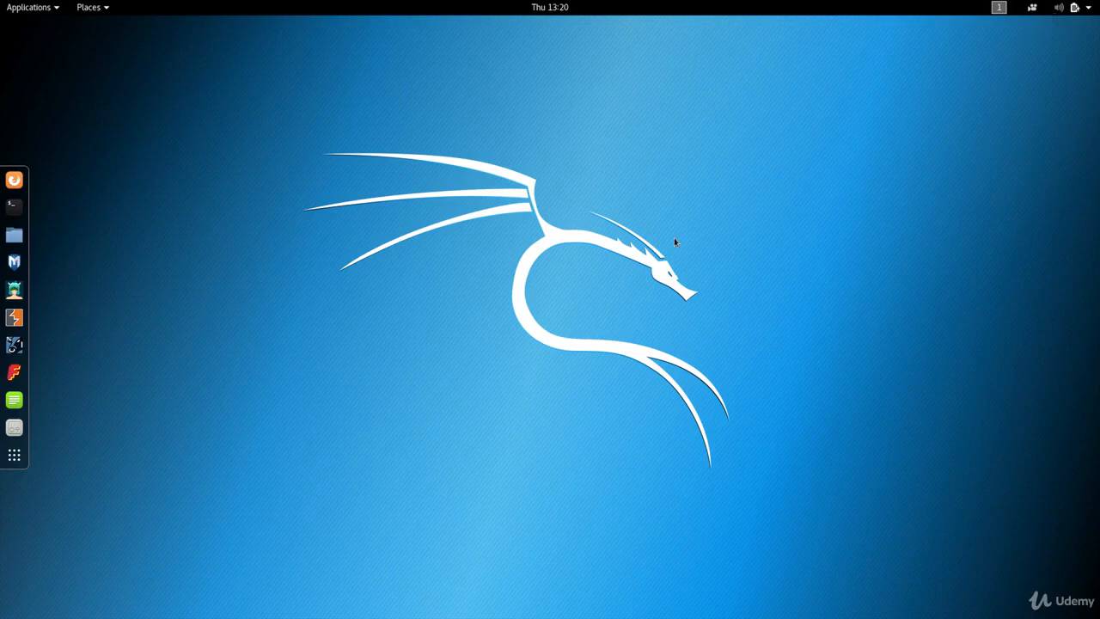
left_click(16, 182)
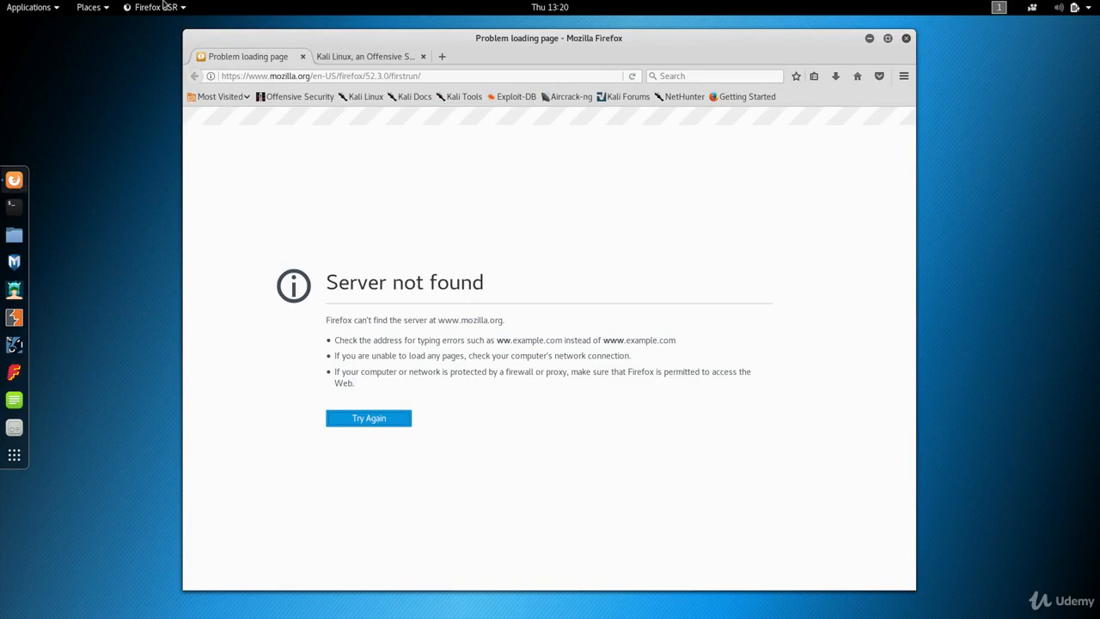
Connect the VM's network adapter via Devices > Network > Connect Network Adapter
mouse_move(164, 5)
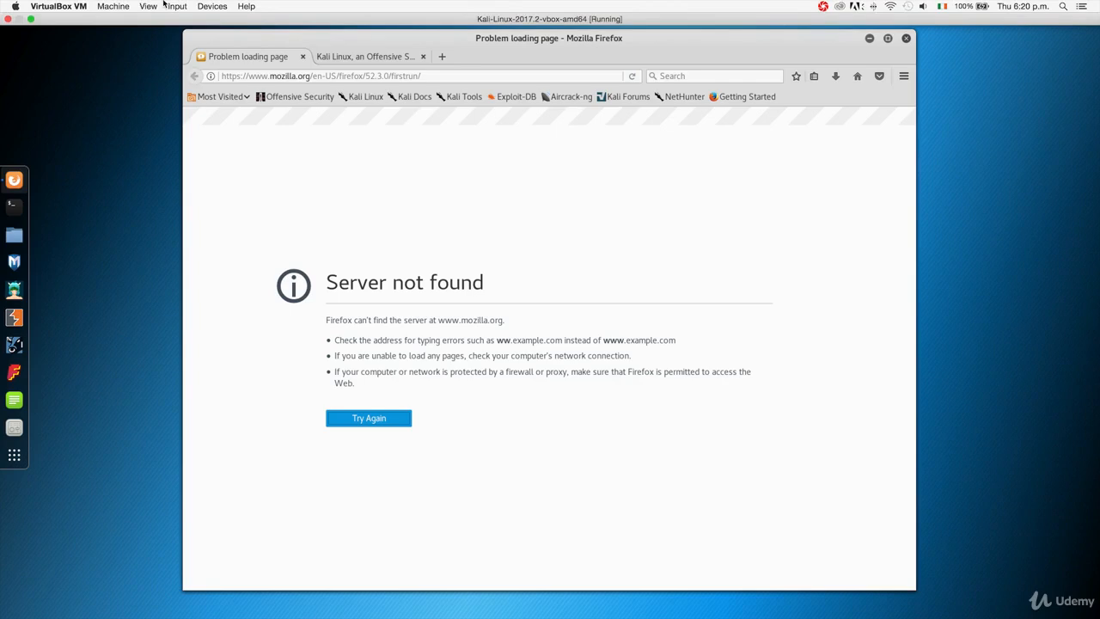
left_click(200, 6)
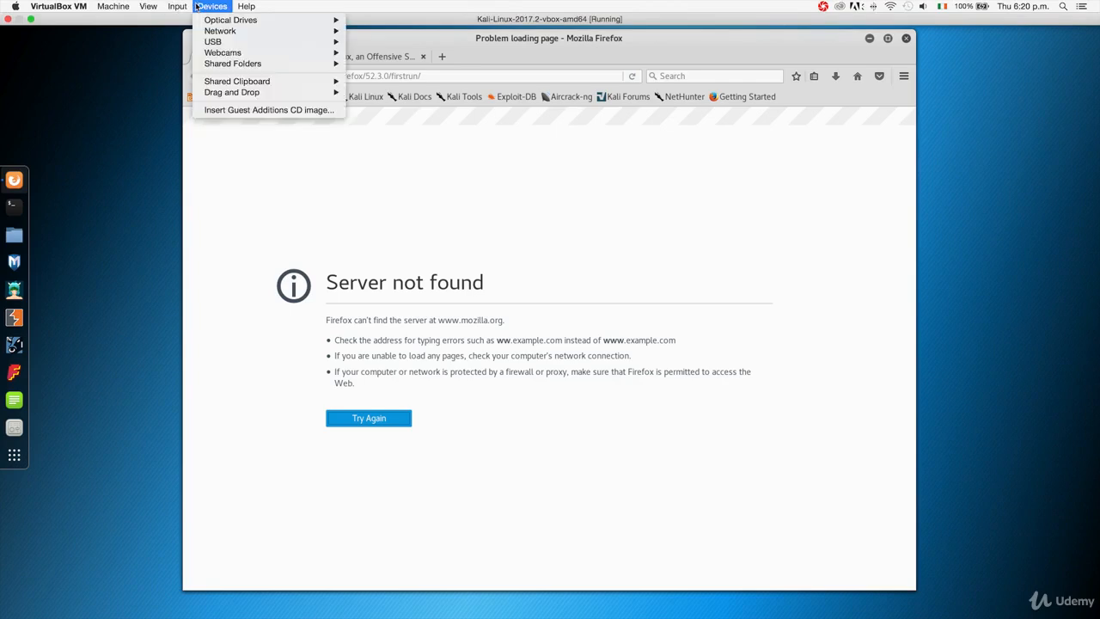
mouse_move(235, 31)
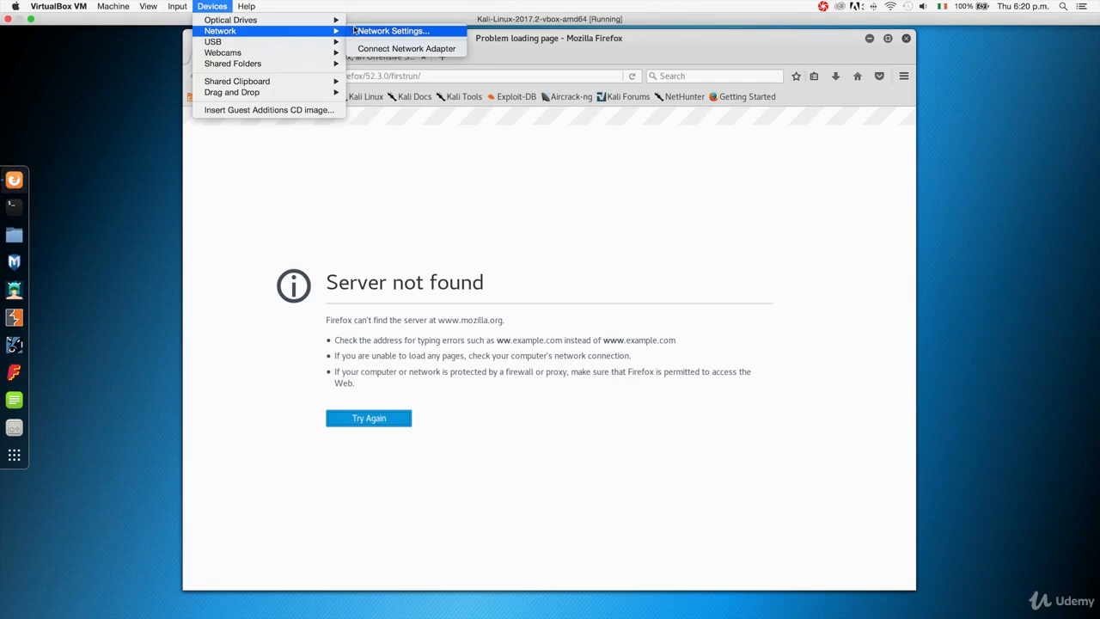
left_click(415, 50)
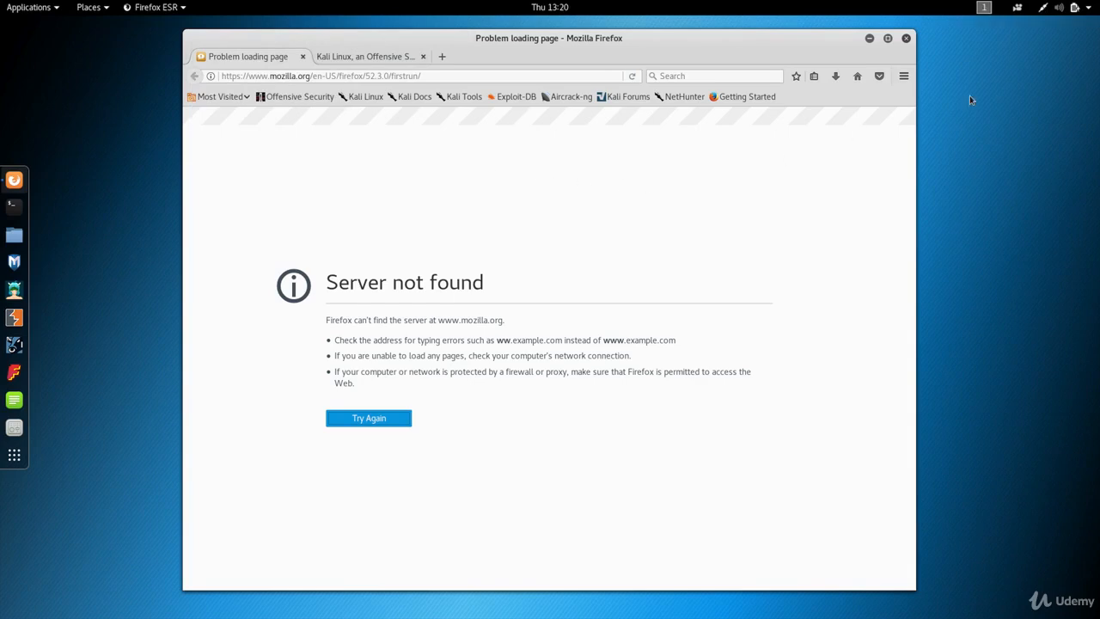
Confirm Kali reports Wired Connected and reload the failed page in Firefox
left_click(1044, 12)
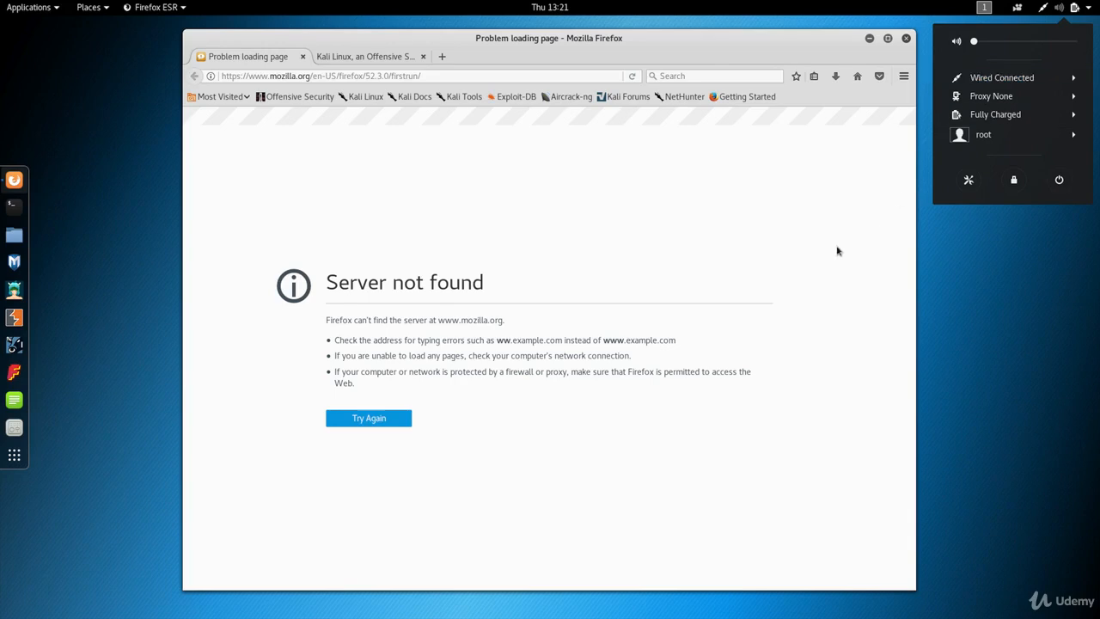
left_click(397, 451)
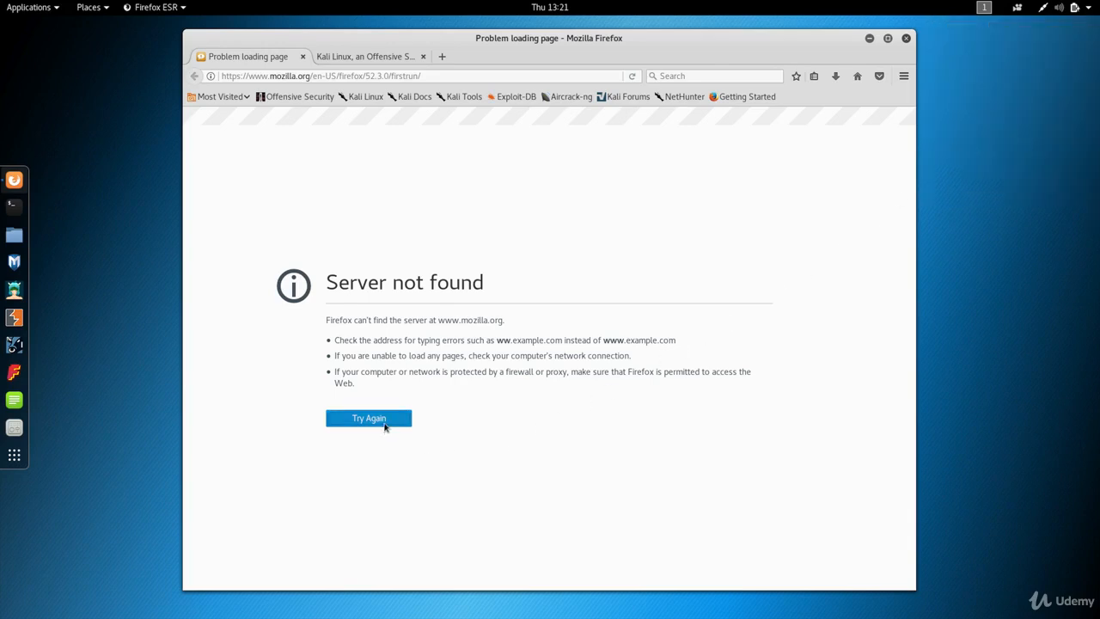
left_click(385, 425)
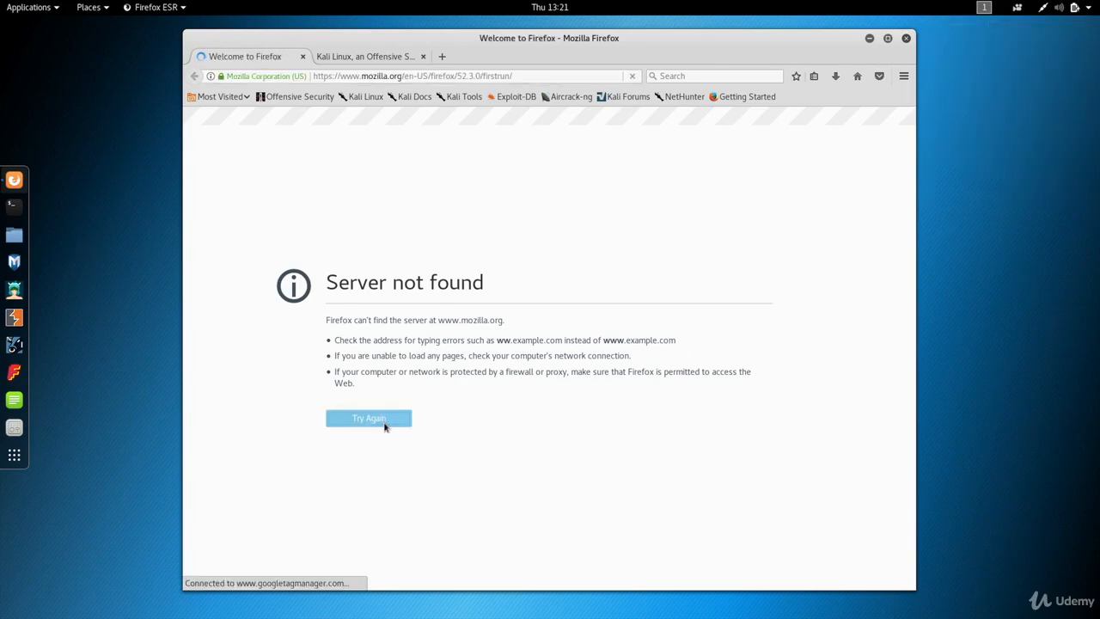